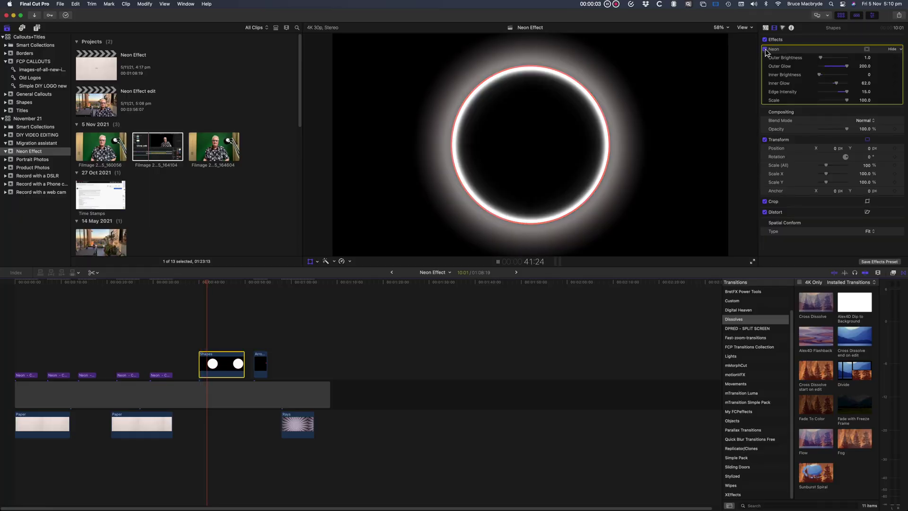
left_click(766, 49)
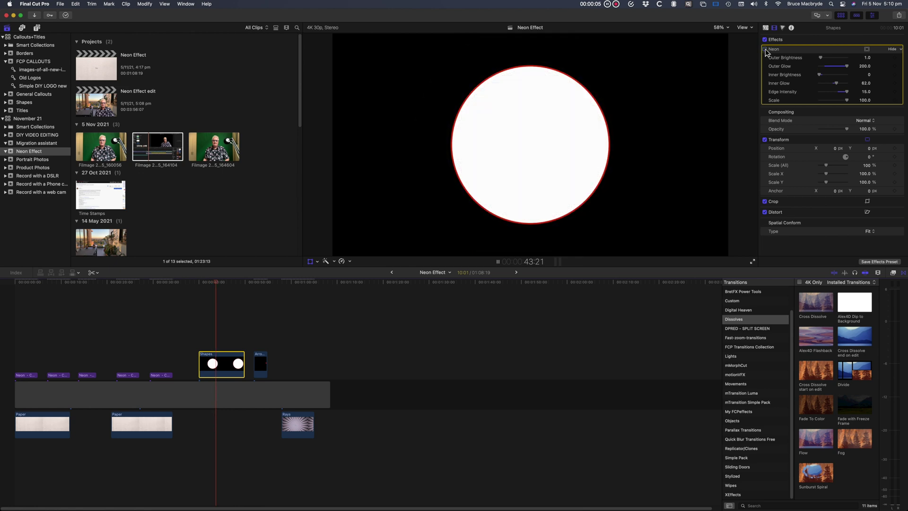
Switch off the Shapes circle's Neon effect to compare, then stop playback.
key("space")
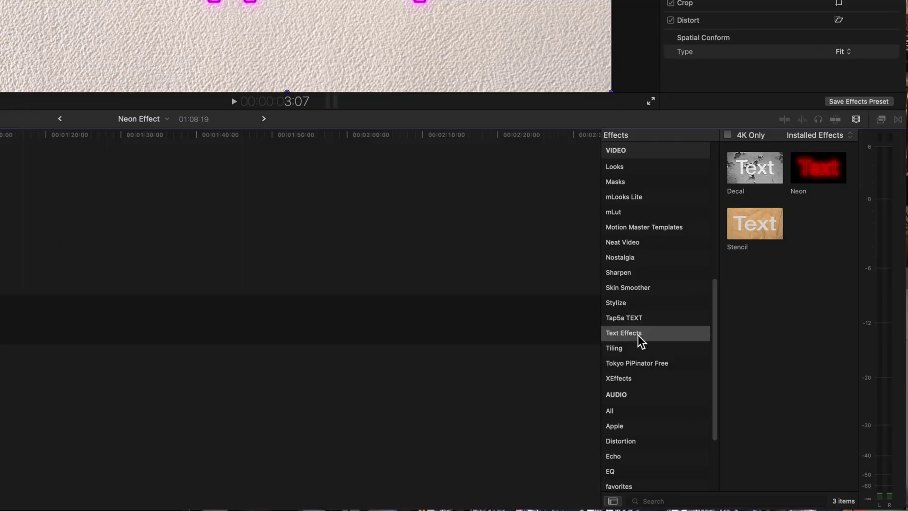
Apply the Neon text effect to the title, pick a thin rounded font, and raise Outer Brightness.
left_click(644, 333)
left_click(822, 174)
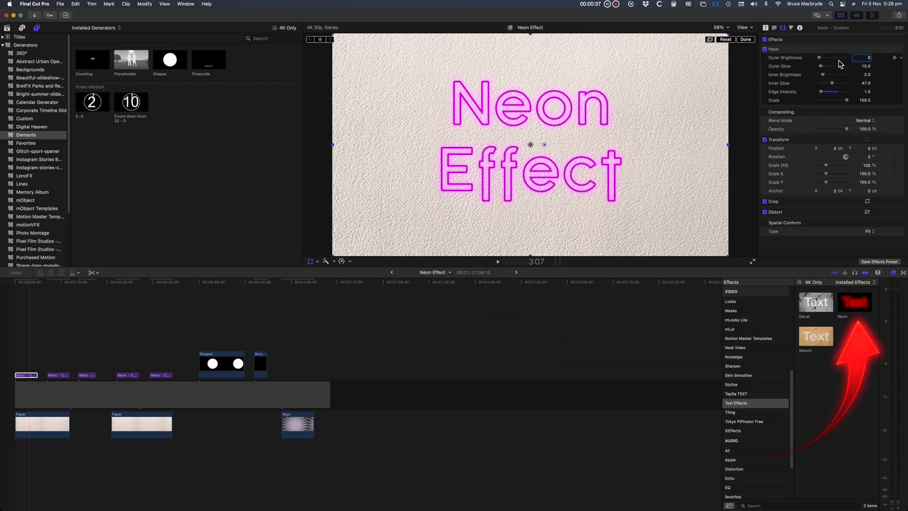
left_click(774, 28)
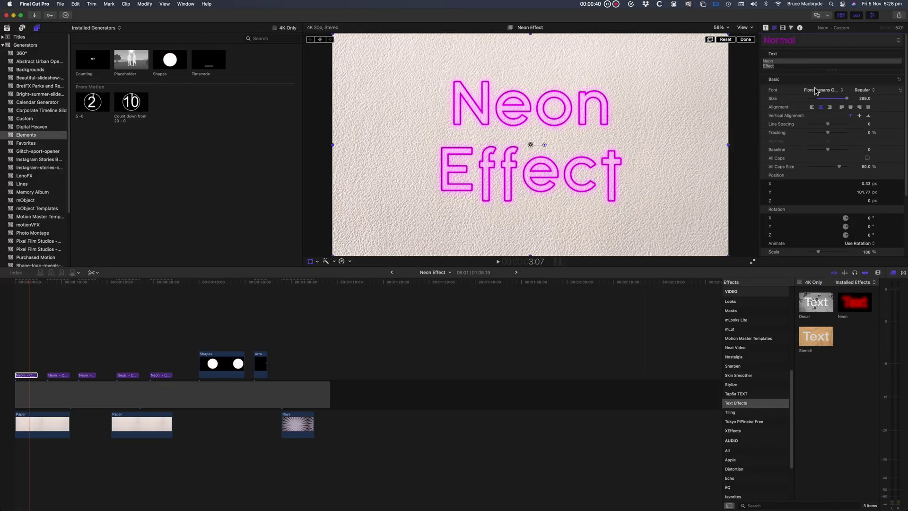
left_click(787, 127)
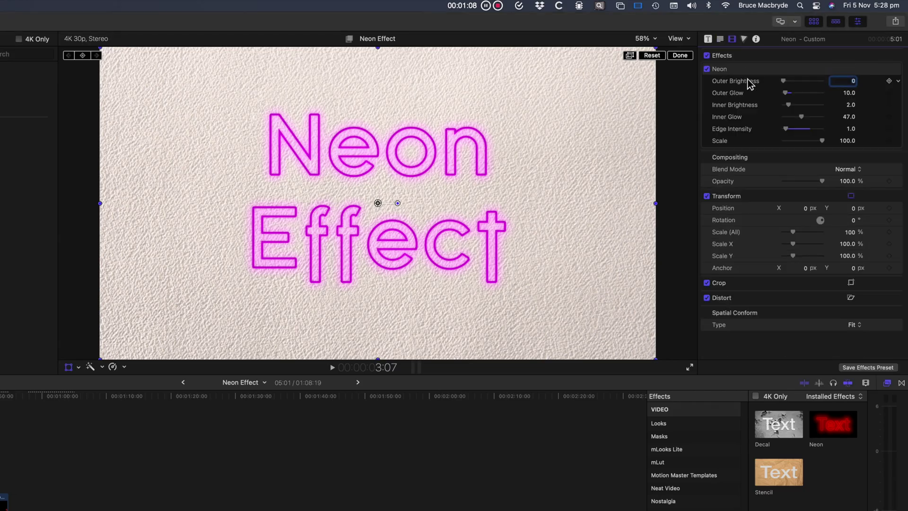
mouse_move(784, 81)
left_mouse_down()
mouse_move(814, 81)
mouse_move(793, 93)
mouse_move(810, 93)
mouse_move(795, 108)
left_mouse_up()
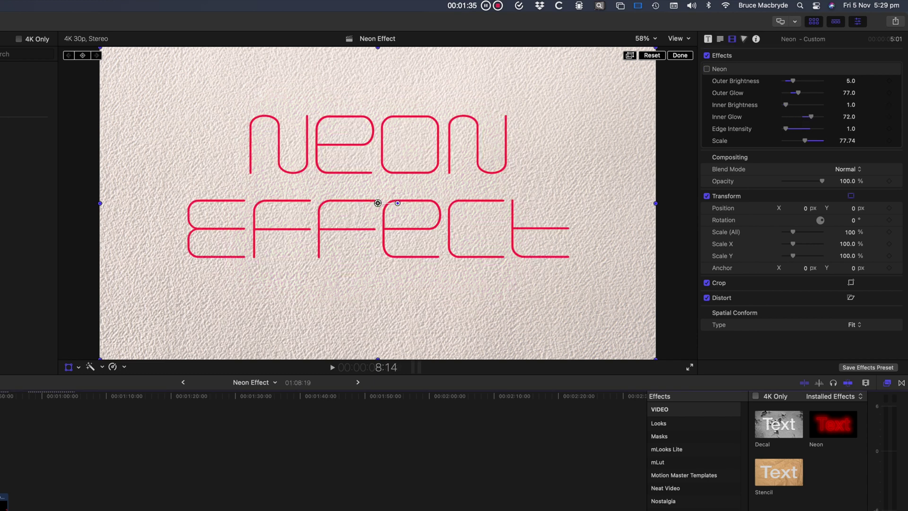
Turn Neon on for the cyan title, widen Outer Glow to 200, and add a red outline.
left_click(706, 69)
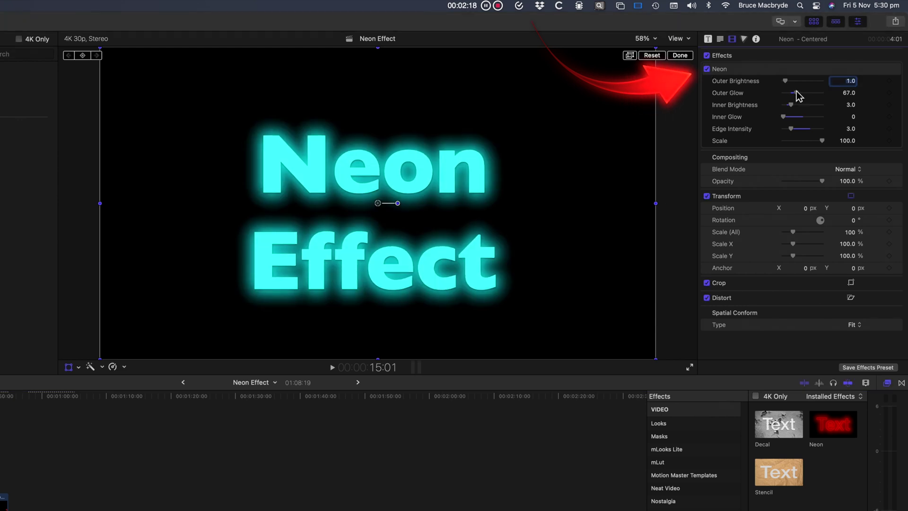
left_click_drag(797, 92, 823, 93)
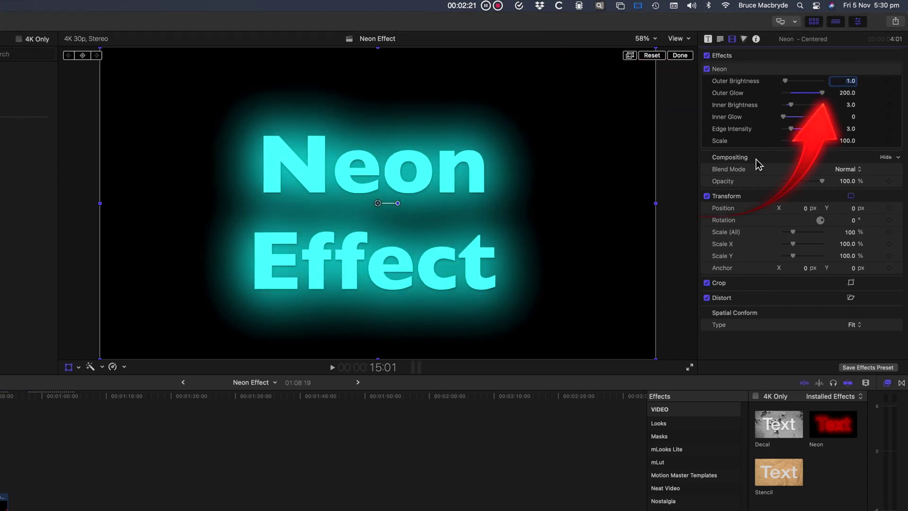
left_click(722, 39)
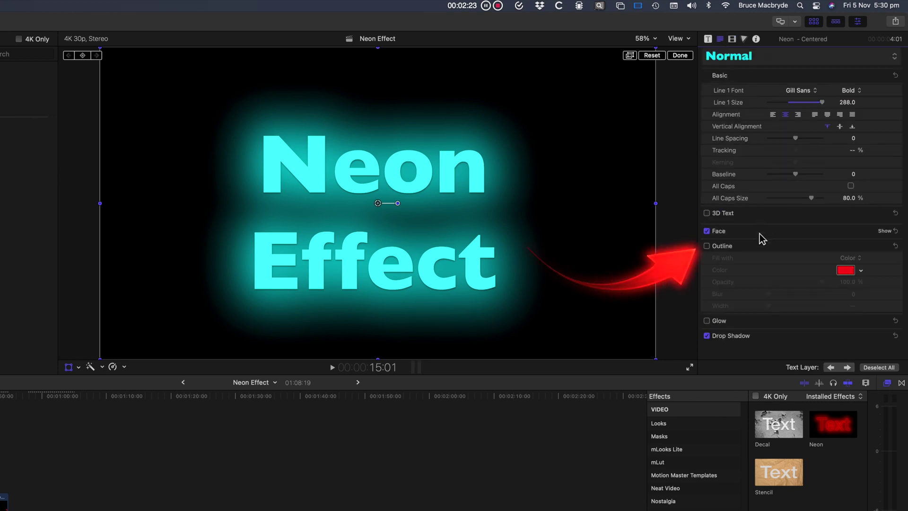
left_click(708, 246)
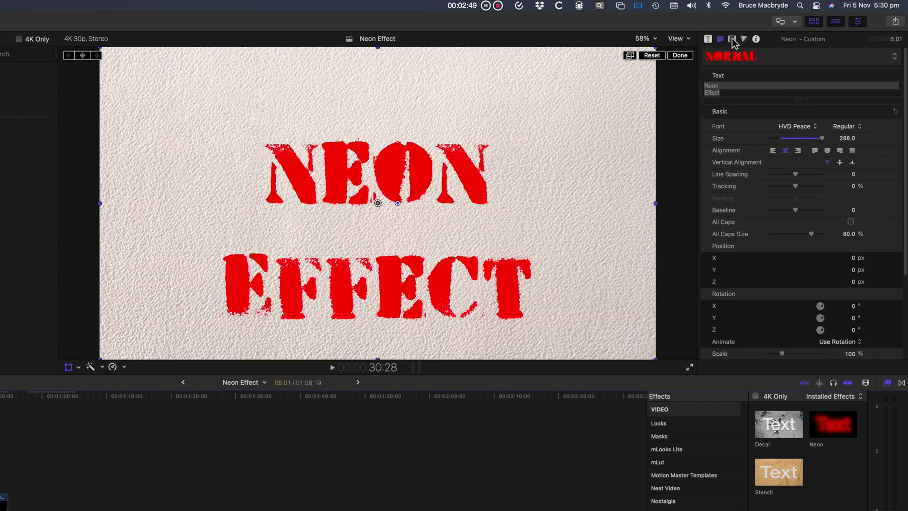
Enable the Neon effect on the stencil NEON EFFECT title for a red glow.
left_click(732, 39)
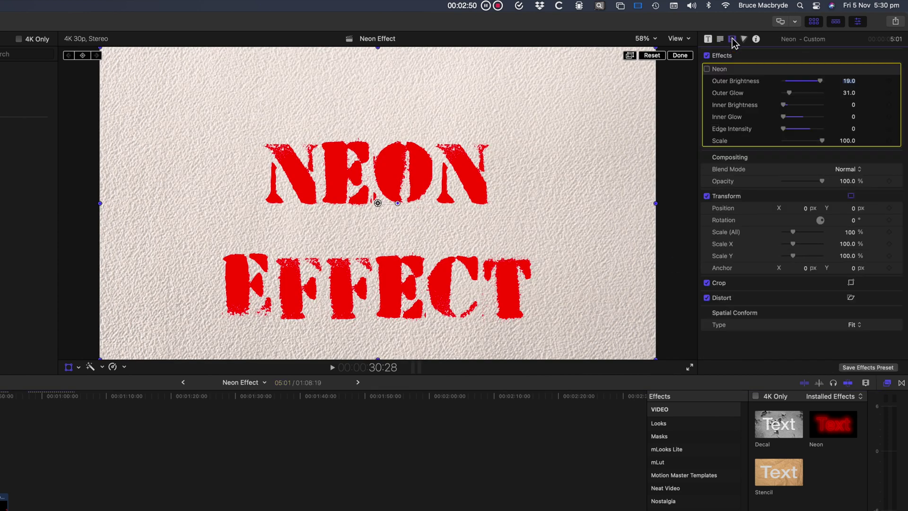
left_click(707, 69)
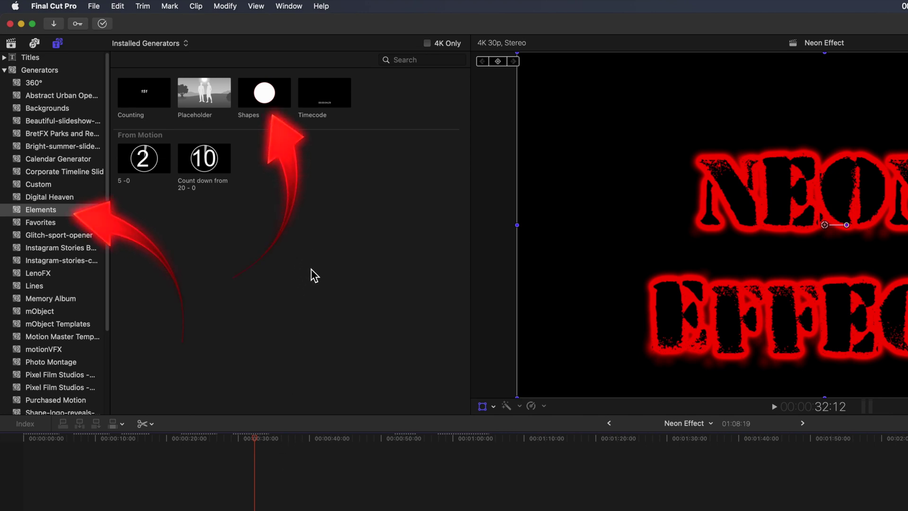
Add a Shapes circle clip from Generators > Elements and enable its Neon glow.
left_click(257, 97)
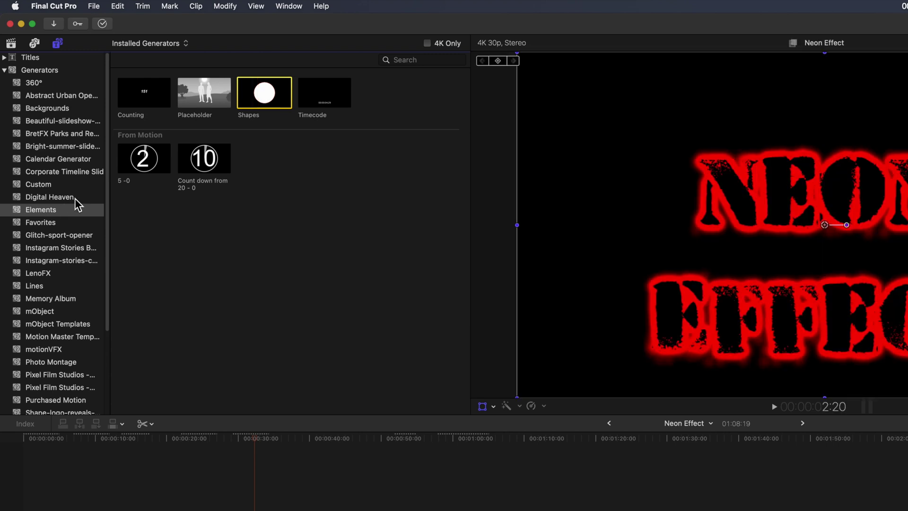
left_click_drag(259, 97, 332, 510)
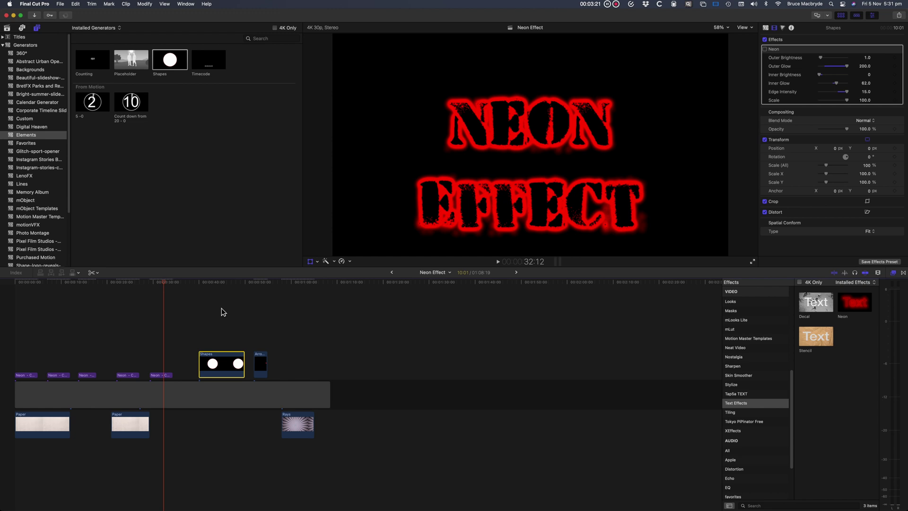
left_click(223, 282)
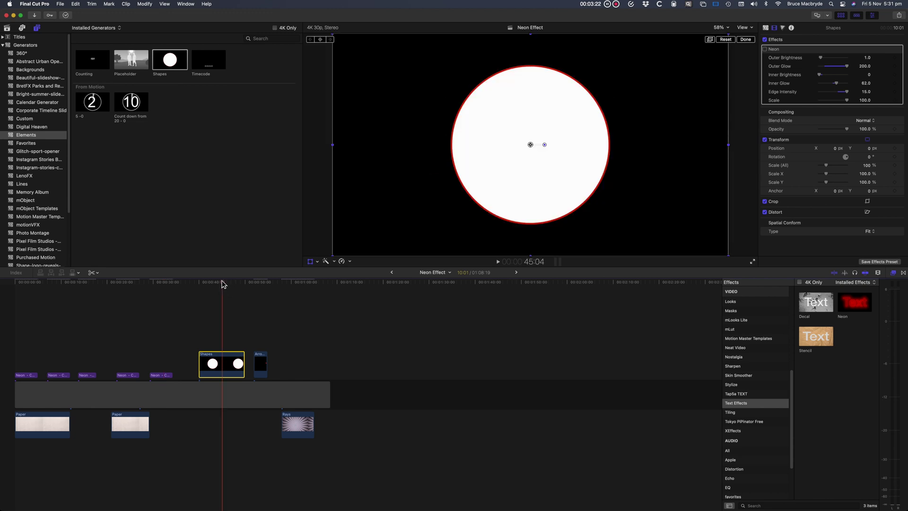
left_click(765, 49)
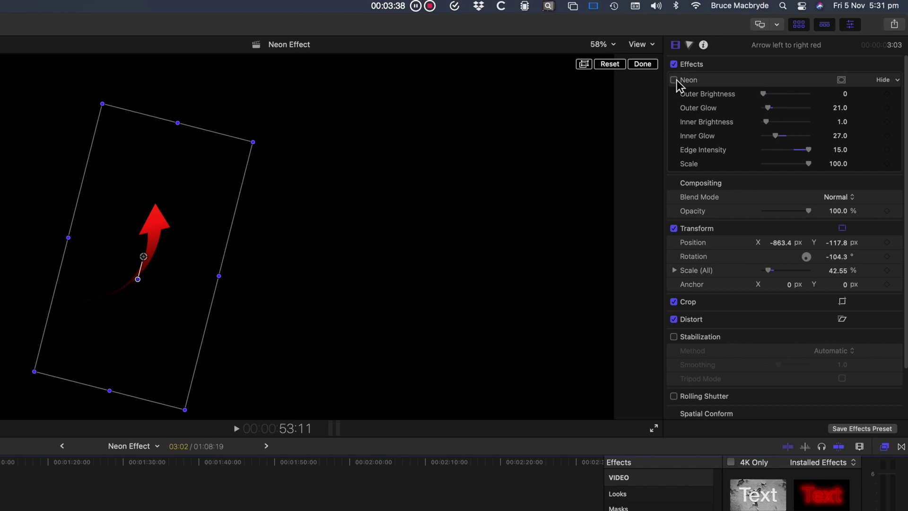
Enable Neon on the red arrow and set Inner Brightness to 0 for a hollow outline.
left_click(675, 80)
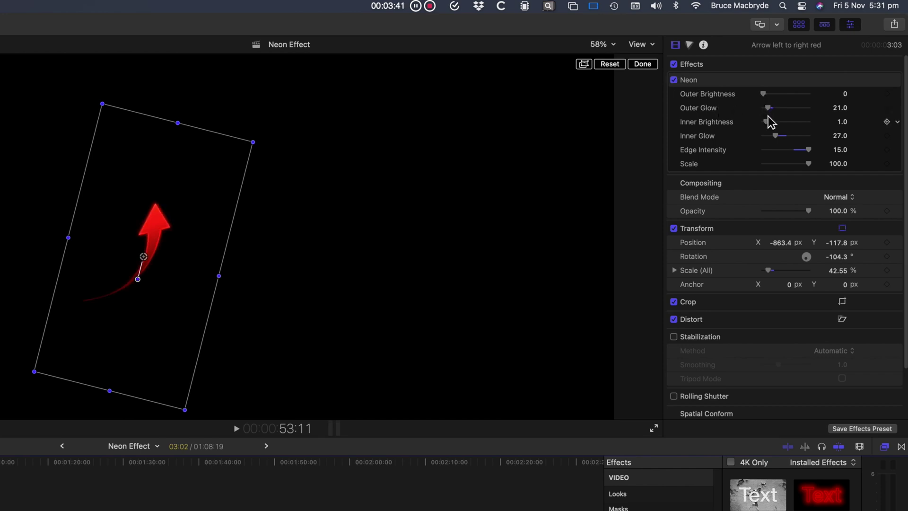
mouse_move(770, 120)
left_mouse_down()
mouse_move(815, 124)
mouse_move(753, 127)
left_mouse_up()
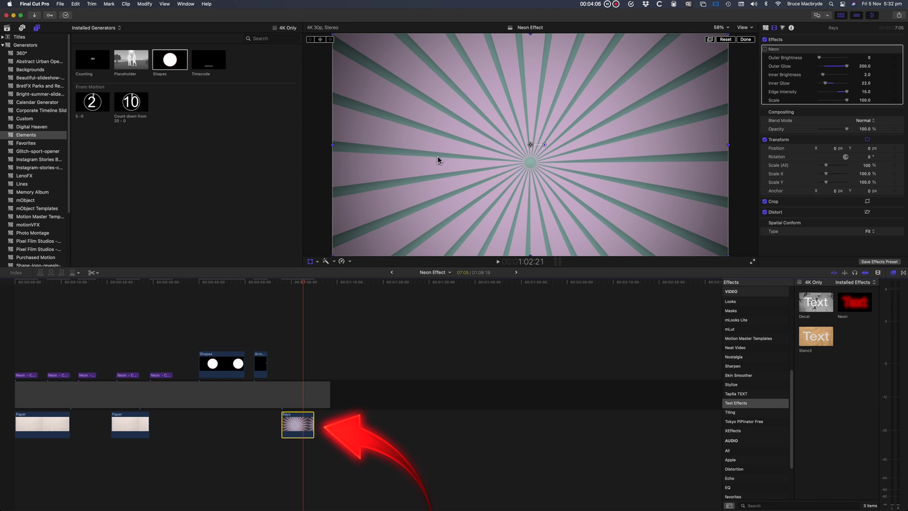
Play the Rays background from its start and enable its Neon effect.
left_click(282, 284)
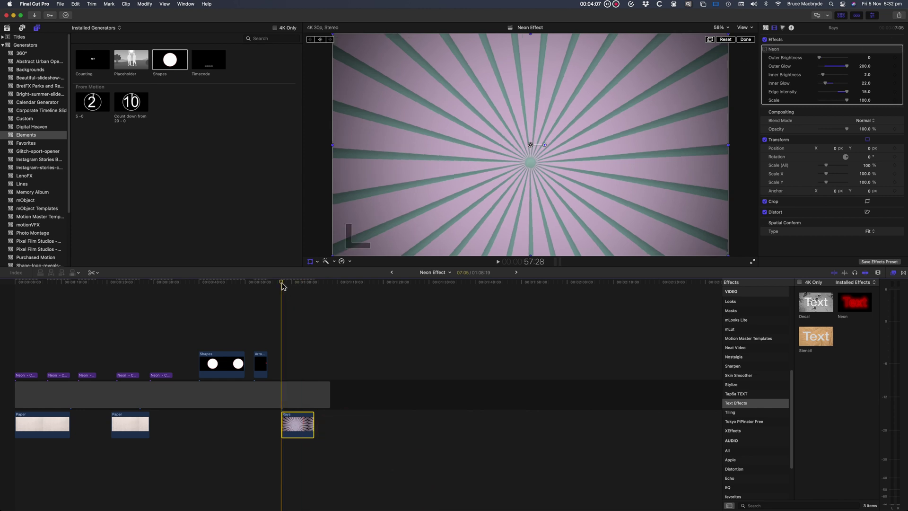
key("space")
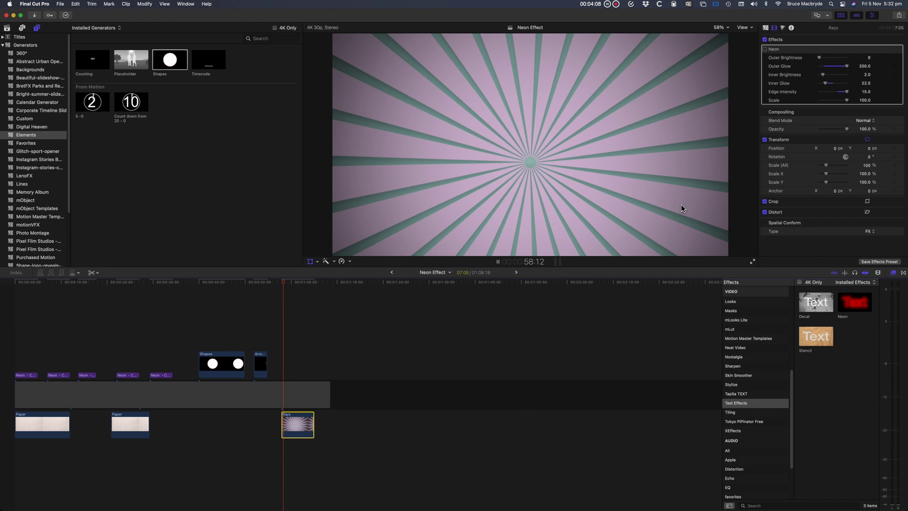
left_click(765, 50)
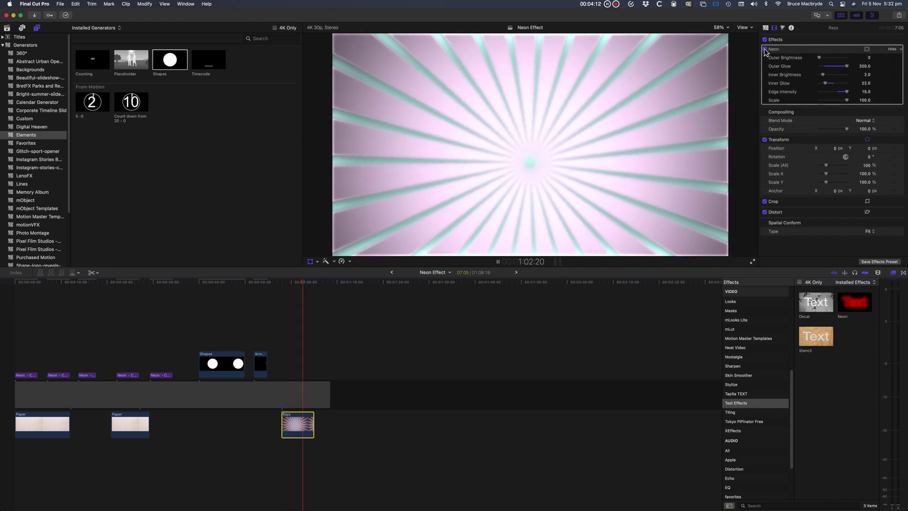
key("space")
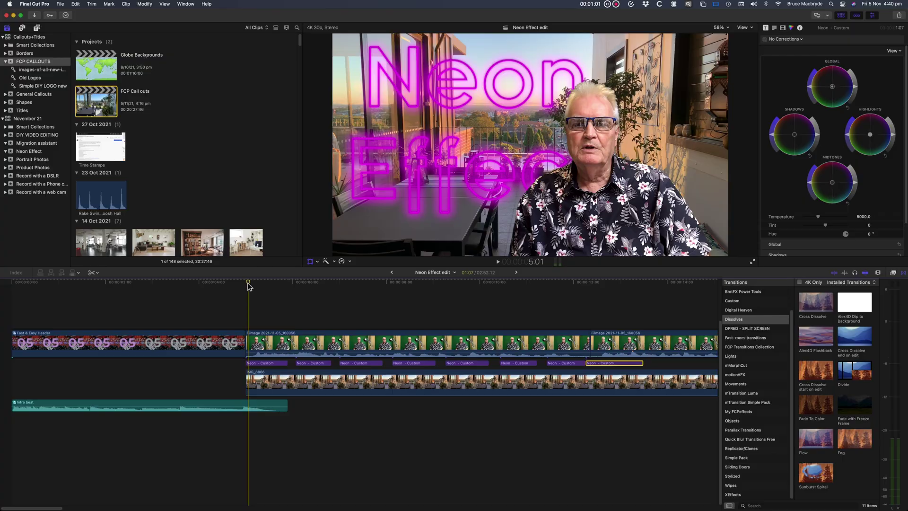
Play the edit, then blade the Neon title clip into eight pieces.
key("space")
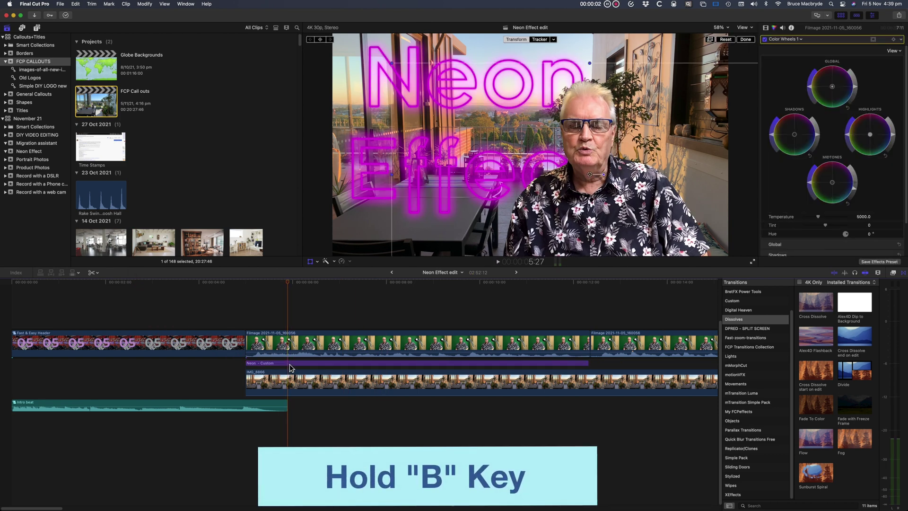
key("b")
left_click(287, 363)
left_click(324, 363)
left_click(368, 364)
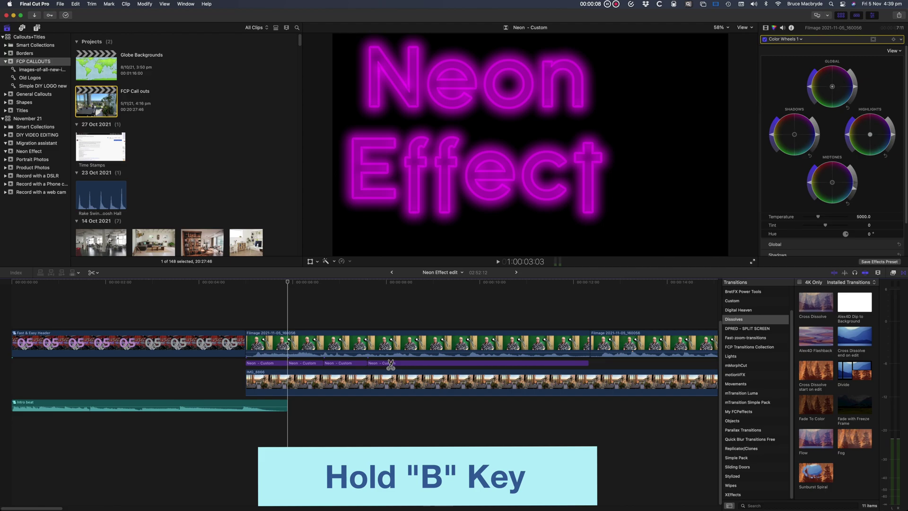
left_click(411, 364)
left_click(454, 364)
left_click(493, 363)
left_click(533, 363)
Select seven of the Neon title pieces and shift them later in time.
left_click_drag(601, 364, 377, 361)
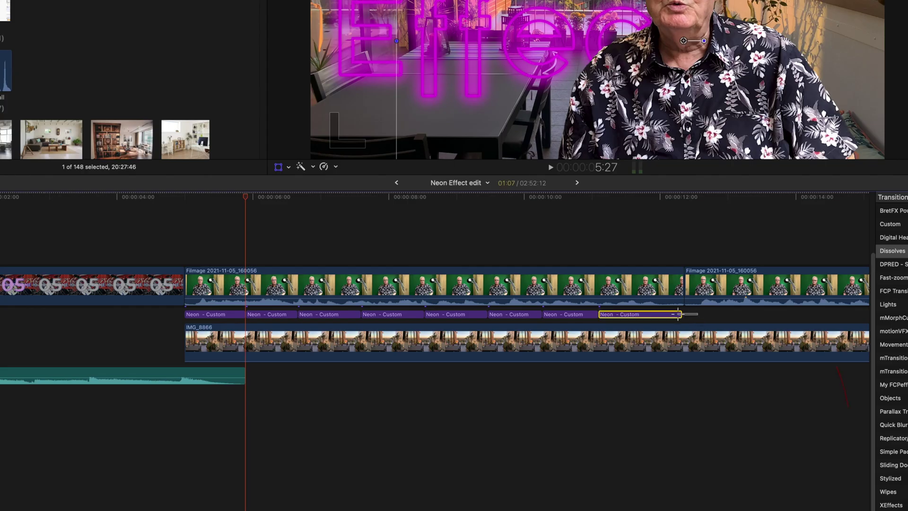
left_click_drag(376, 312, 281, 317)
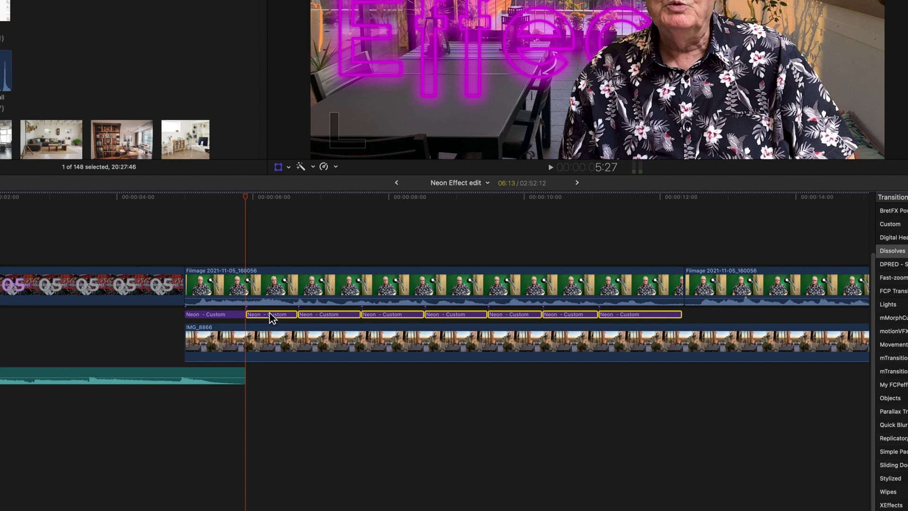
left_click_drag(271, 314, 417, 316)
Nudge the remaining Neon pieces later one by one, leaving short gaps between them.
left_click(288, 313, "super")
left_click(350, 314, "super")
left_click(418, 316, "super")
left_click_drag(476, 317, 490, 317)
left_click(490, 317, "super")
left_click_drag(562, 317, 629, 317)
left_click(582, 317, "super")
left_click(655, 317, "super")
right_click(699, 317)
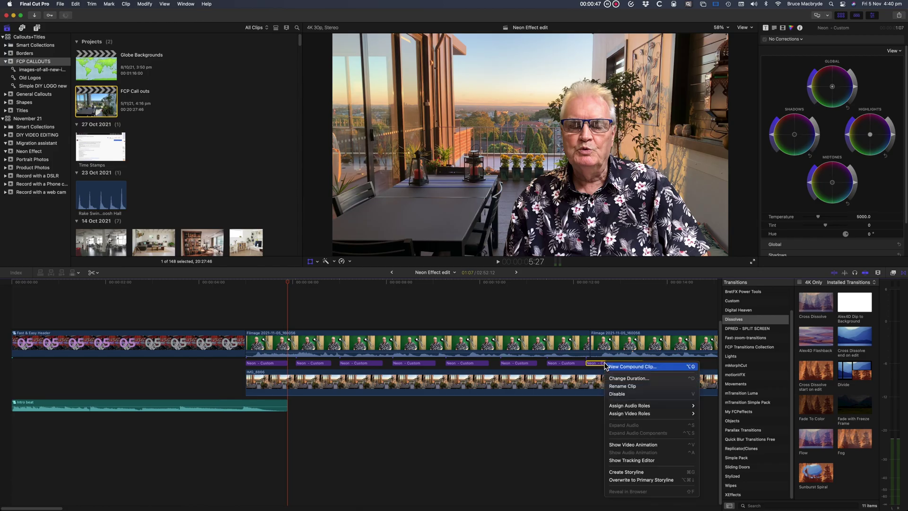
left_click(627, 446)
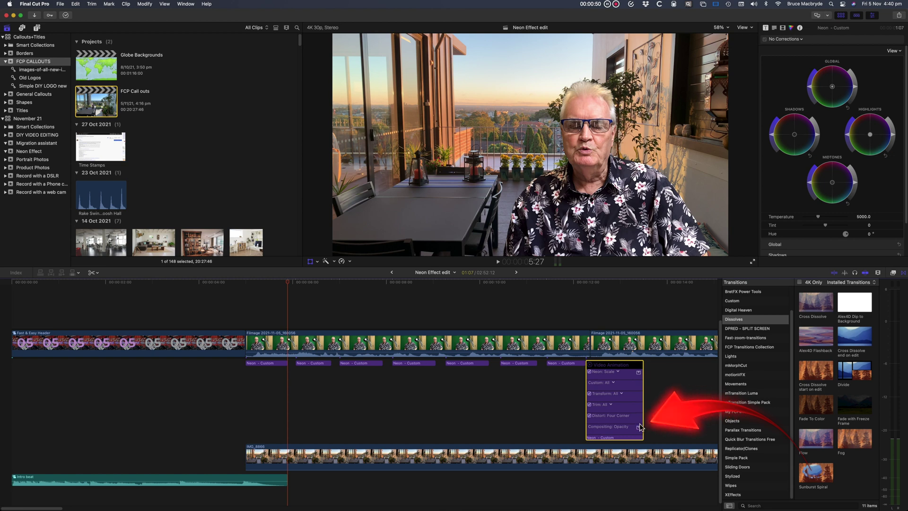
left_click(639, 428)
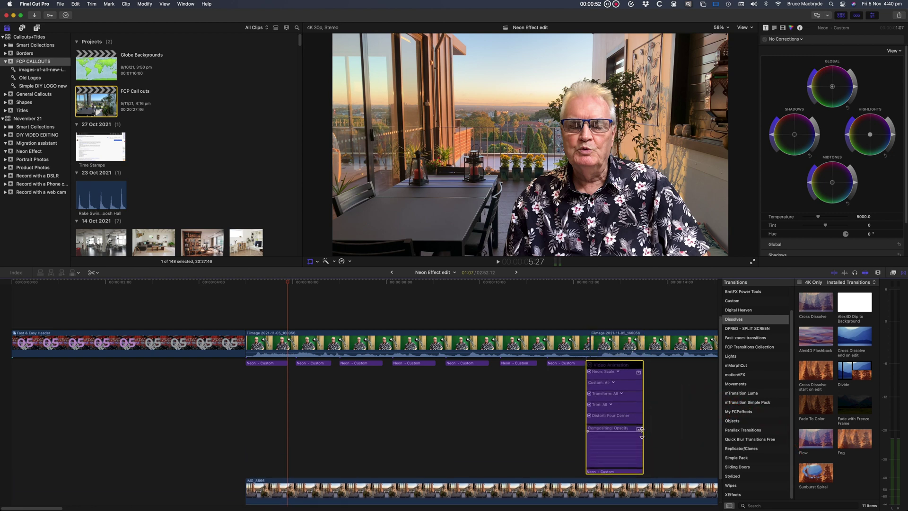